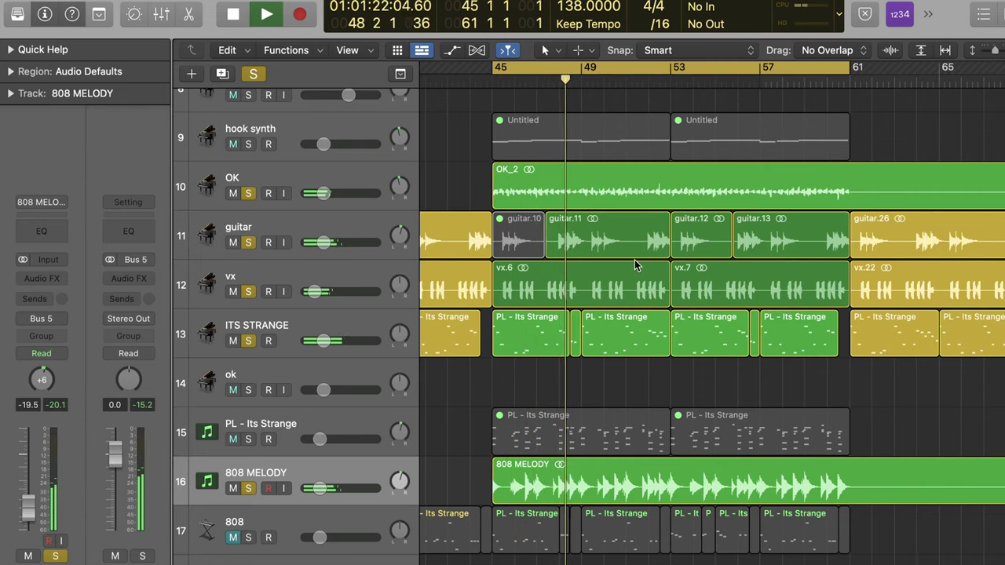
Stop playback and mute the VERSE ADLIBS track
{"action": "scroll", "coordinate": [634, 266], "scroll_direction": "down", "scroll_amount": 5}
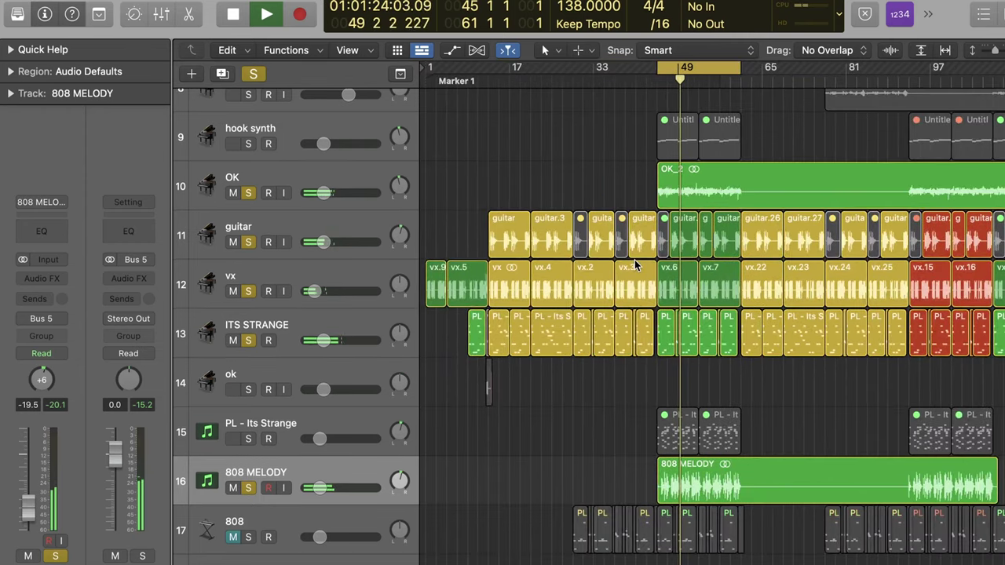
{"action": "scroll", "coordinate": [634, 265], "scroll_direction": "up", "scroll_amount": 10}
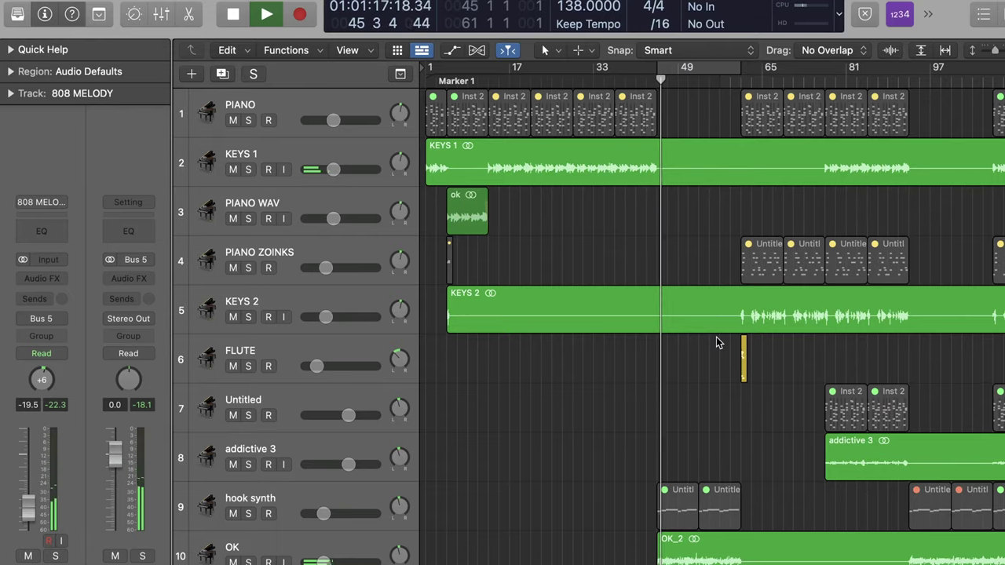
{"action": "scroll", "coordinate": [716, 343], "scroll_direction": "down", "scroll_amount": 15}
{"action": "scroll", "coordinate": [717, 392], "scroll_direction": "up", "scroll_amount": 6}
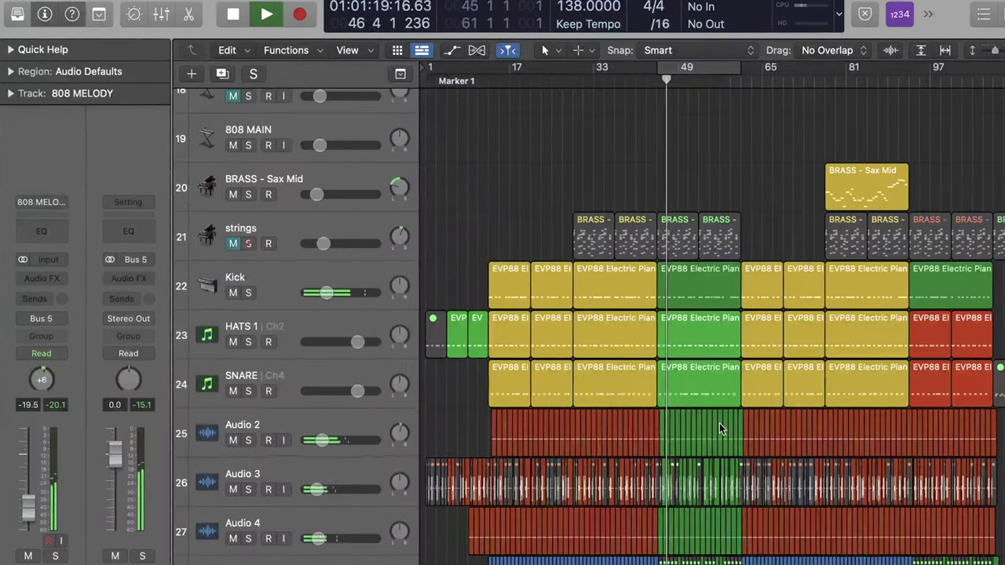
{"action": "scroll", "coordinate": [719, 426], "scroll_direction": "down", "scroll_amount": 2}
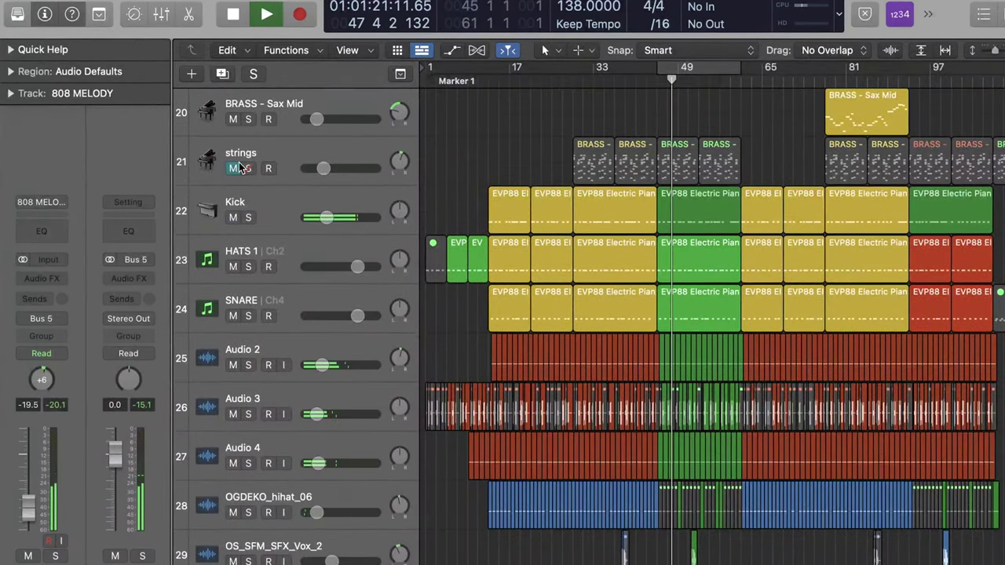
{"action": "key", "text": "space"}
{"action": "scroll", "coordinate": [556, 203], "scroll_direction": "down", "scroll_amount": 10}
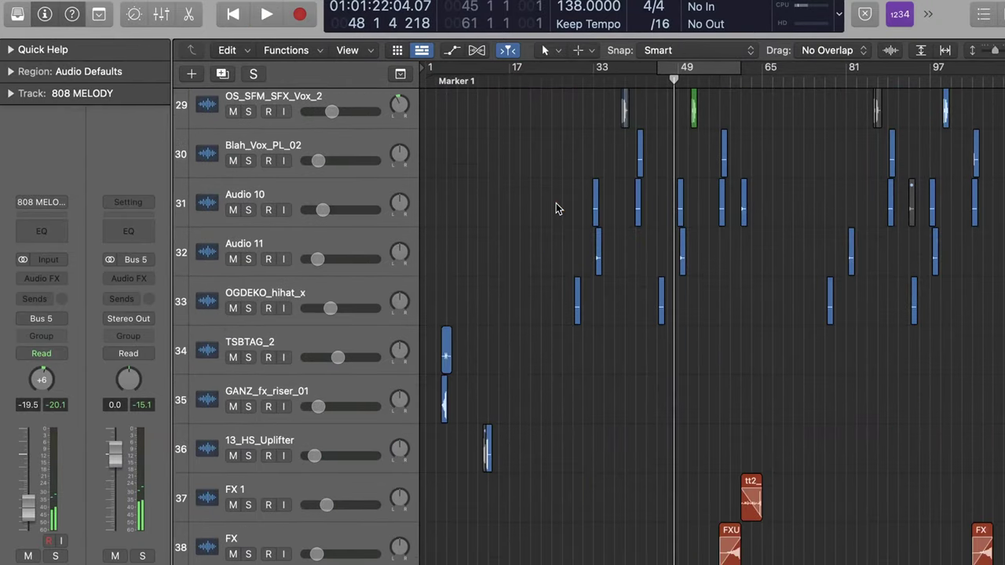
{"action": "key", "text": "super+Right"}
{"action": "key", "text": "super+Right"}
{"action": "scroll", "coordinate": [557, 236], "scroll_direction": "down", "scroll_amount": 10}
{"action": "left_click", "coordinate": [232, 496]}
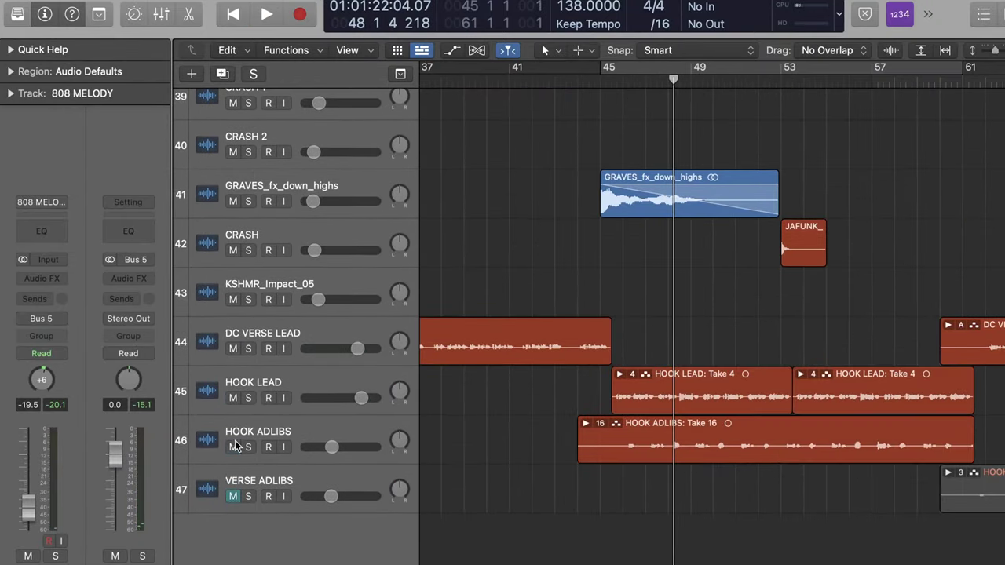
Move the playhead back a few bars and play the hook with all unmuted tracks, reviewing its vocal, FX and drum tracks
{"action": "key", "text": "comma"}
{"action": "key", "text": "comma"}
{"action": "key", "text": "comma"}
{"action": "key", "text": "comma"}
{"action": "key", "text": "space"}
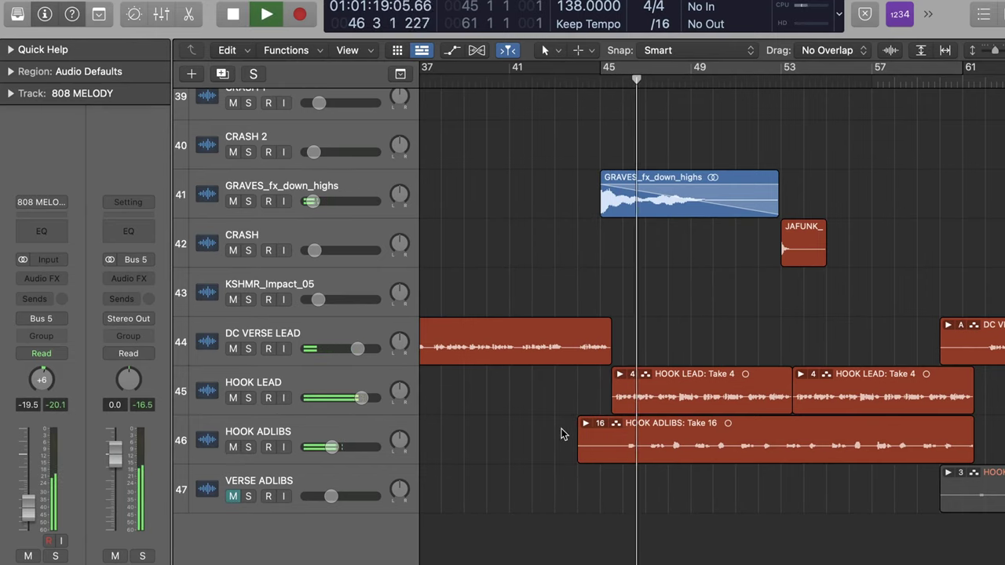
{"action": "scroll", "coordinate": [562, 435], "scroll_direction": "right", "scroll_amount": 3}
{"action": "scroll", "coordinate": [562, 434], "scroll_direction": "up", "scroll_amount": 5}
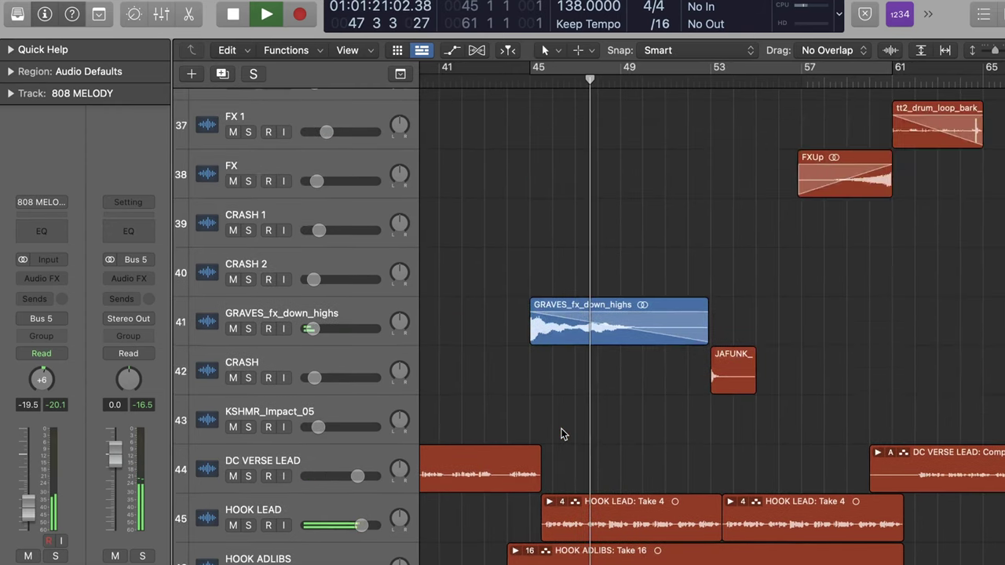
{"action": "scroll", "coordinate": [561, 434], "scroll_direction": "down", "scroll_amount": 3}
{"action": "scroll", "coordinate": [561, 434], "scroll_direction": "up", "scroll_amount": 3}
{"action": "scroll", "coordinate": [562, 434], "scroll_direction": "up", "scroll_amount": 10}
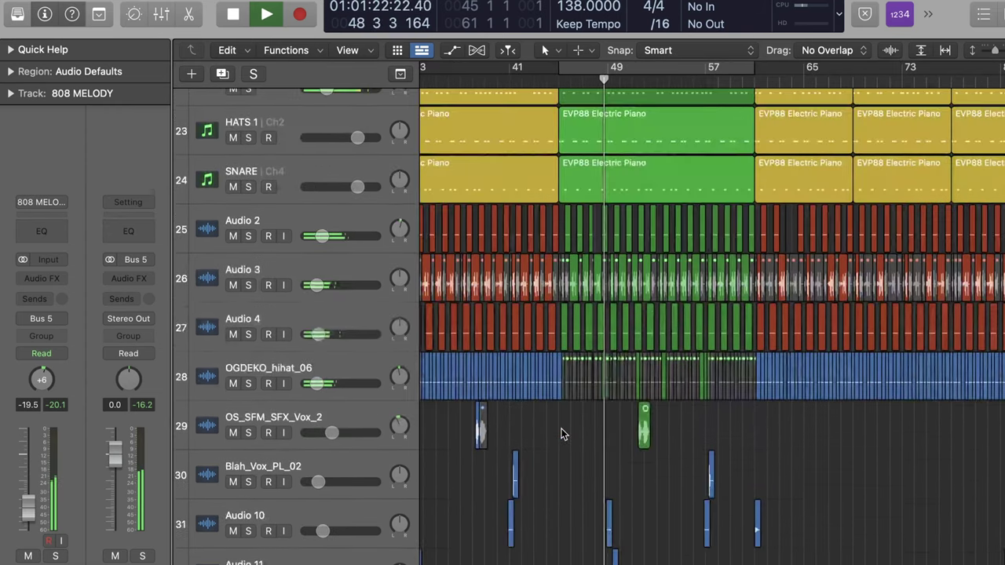
{"action": "scroll", "coordinate": [561, 434], "scroll_direction": "up", "scroll_amount": 3}
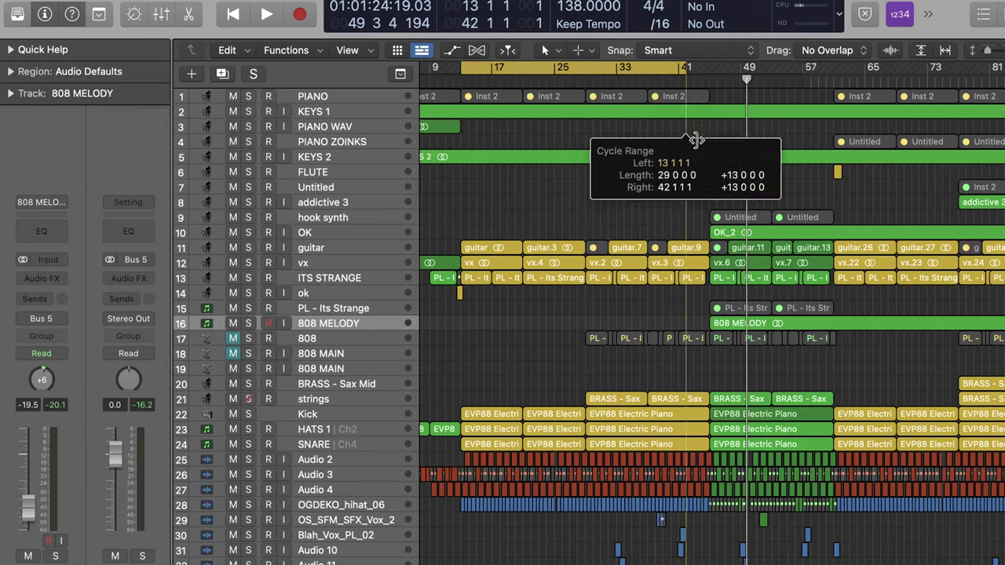
Extend the cycle range to run from bar 13 to bar 45 and solo the Kick track's Bus 1 drum bus
{"action": "left_click_drag", "start_coordinate": [695, 139], "coordinate": [709, 144]}
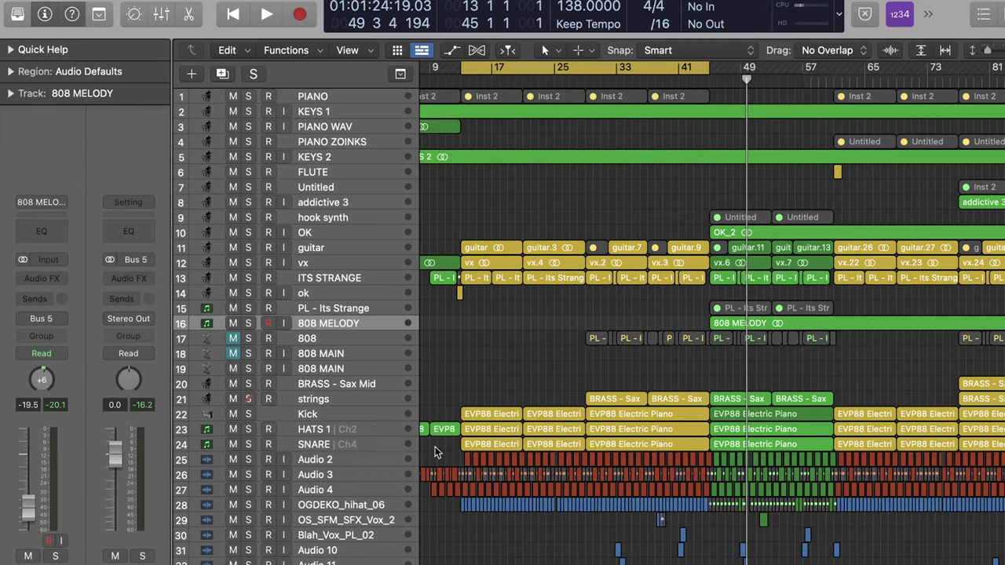
{"action": "left_click", "coordinate": [345, 413]}
{"action": "key", "text": "s"}
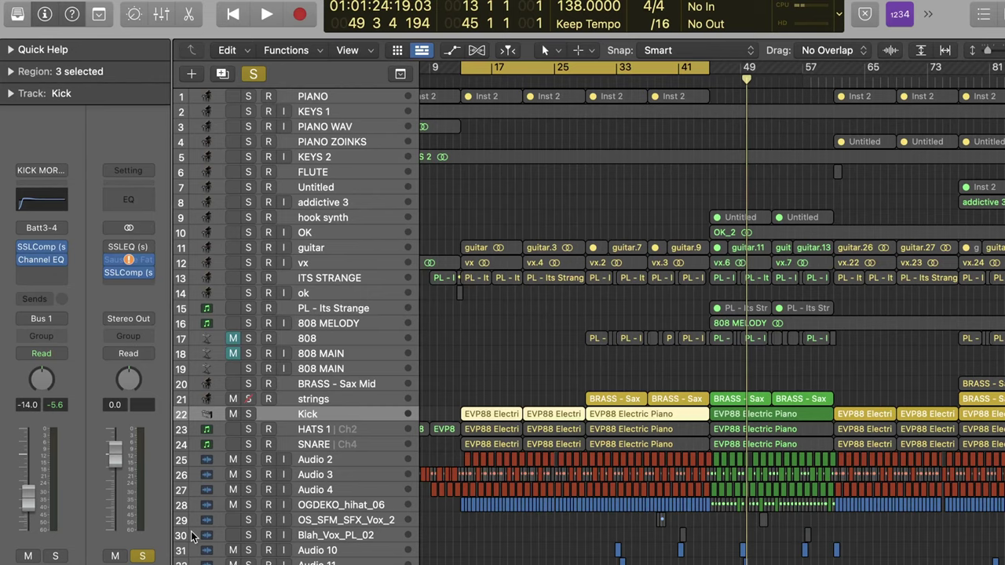
Play the soloed drum bus from bar 13 and look over the contributing tracks
{"action": "scroll", "coordinate": [440, 385], "scroll_direction": "down", "scroll_amount": 1}
{"action": "key", "text": "space"}
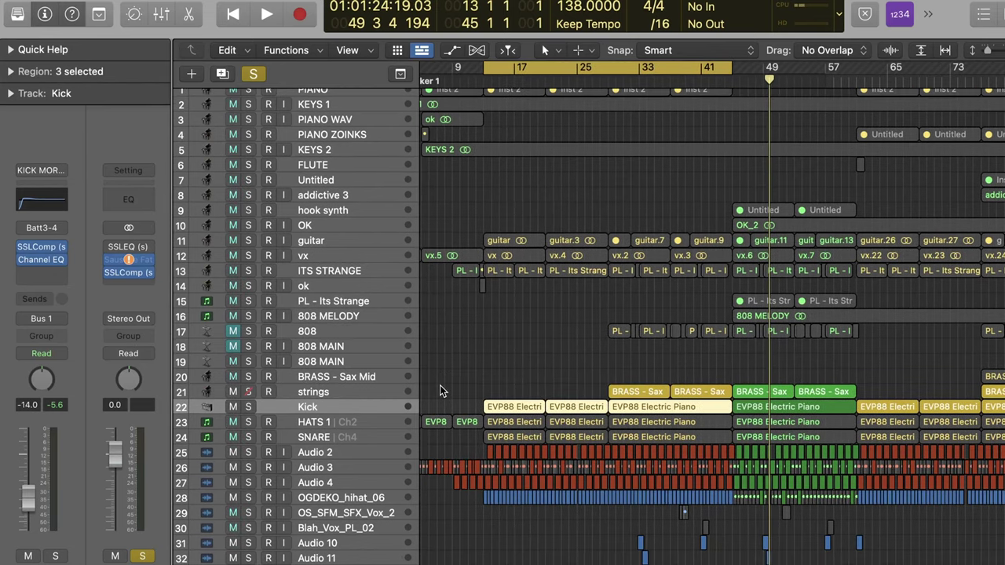
{"action": "scroll", "coordinate": [505, 376], "scroll_direction": "up", "scroll_amount": 3}
{"action": "scroll", "coordinate": [518, 373], "scroll_direction": "down", "scroll_amount": 5}
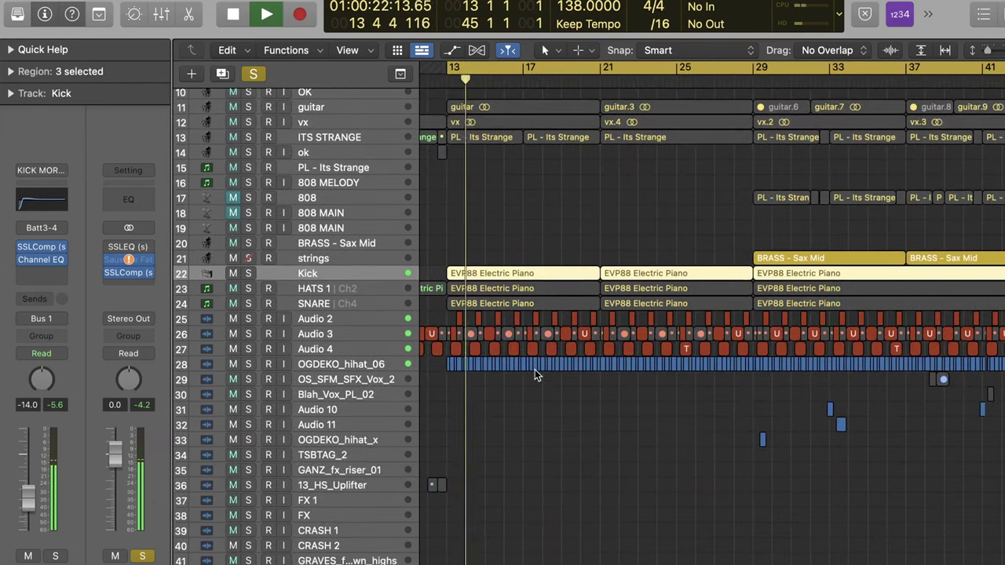
{"action": "scroll", "coordinate": [592, 317], "scroll_direction": "down", "scroll_amount": 5}
{"action": "scroll", "coordinate": [592, 317], "scroll_direction": "up", "scroll_amount": 10}
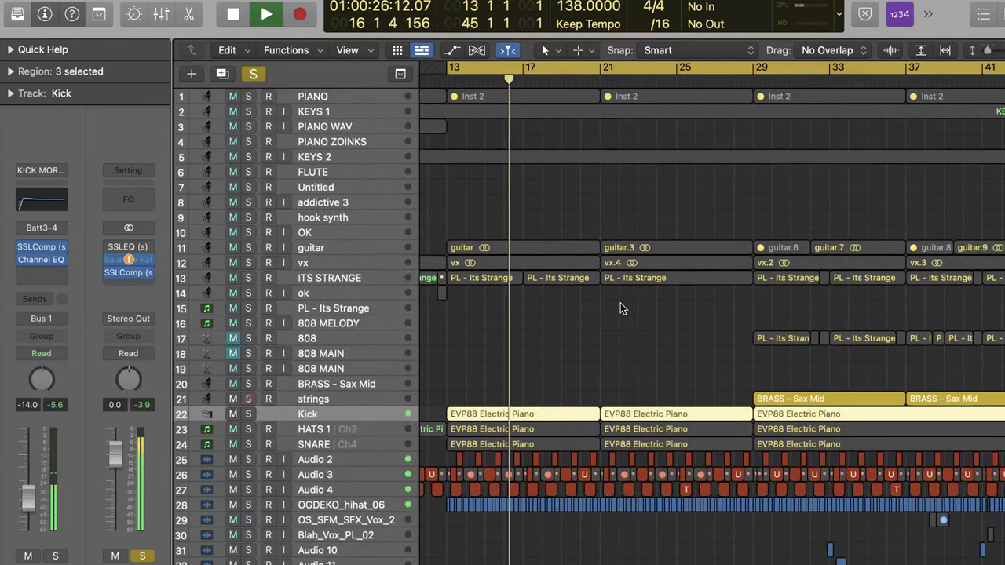
Stop playback and open the Kick track's region at bar 13 in the Piano Roll with the tracks enlarged
{"action": "left_click_drag", "start_coordinate": [973, 49], "coordinate": [1004, 50]}
{"action": "key", "text": "space"}
{"action": "key", "text": "super+Right"}
{"action": "key", "text": "super+Right"}
{"action": "key", "text": "super+Right"}
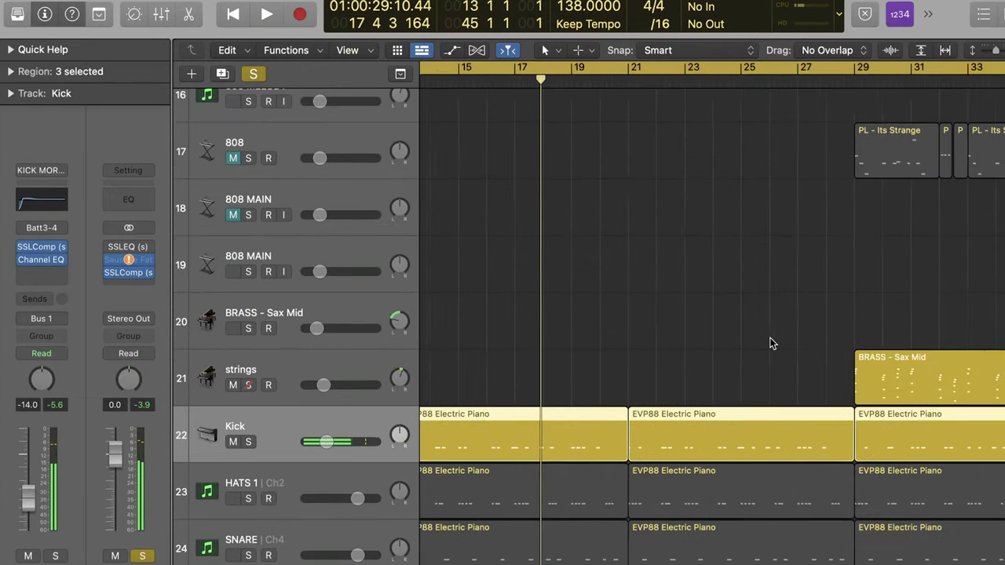
{"action": "left_click", "coordinate": [623, 355]}
{"action": "double_click", "coordinate": [527, 421]}
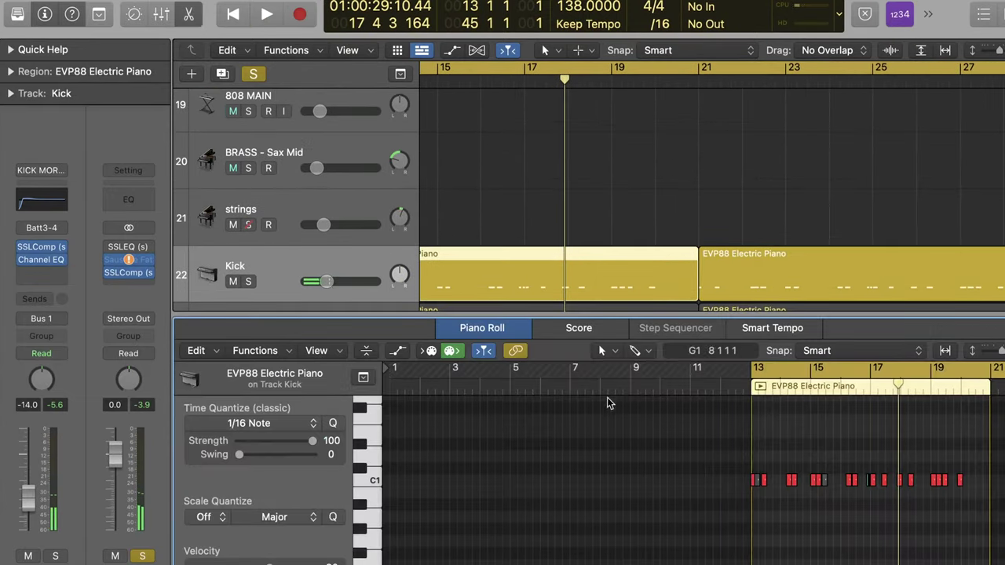
Play the kick pattern while viewing its notes up close in the Piano Roll, and close the editor
{"action": "key", "text": "super+Right"}
{"action": "left_click", "coordinate": [727, 409]}
{"action": "key", "text": "space"}
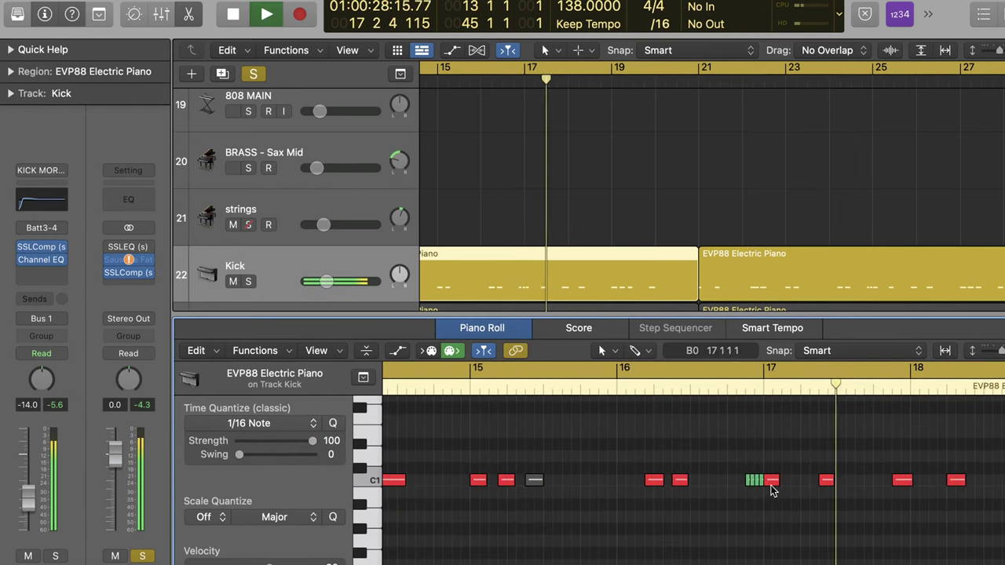
{"action": "key", "text": "x"}
{"action": "key", "text": "x"}
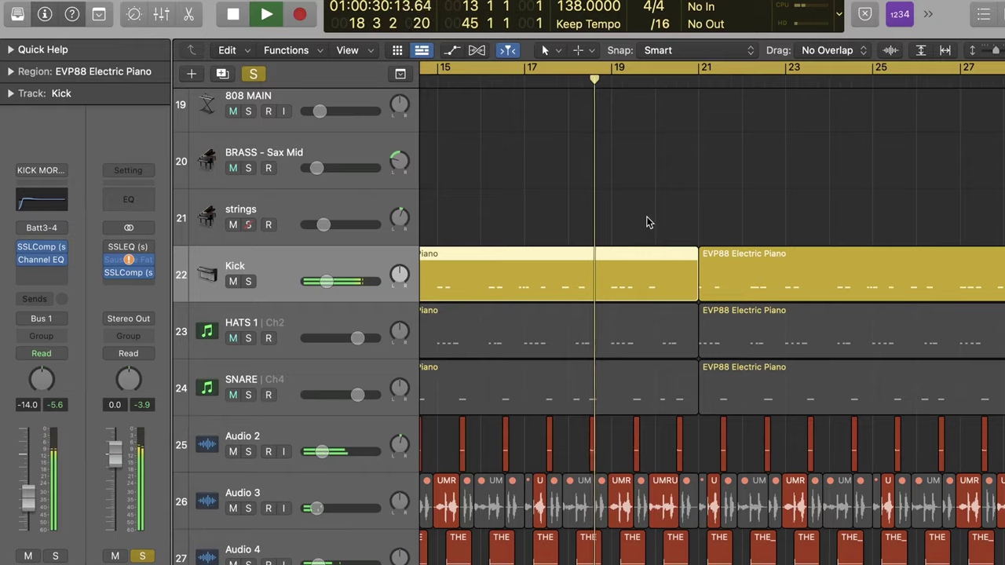
Stop playback and examine the drum and percussion regions below the Kick track from bar 13 onward
{"action": "key", "text": "super+Left"}
{"action": "key", "text": "super+Left"}
{"action": "key", "text": "super+Left"}
{"action": "scroll", "coordinate": [646, 221], "scroll_direction": "down", "scroll_amount": 2}
{"action": "key", "text": "super+Right"}
{"action": "key", "text": "super+Right"}
{"action": "key", "text": "super+Right"}
{"action": "scroll", "coordinate": [646, 222], "scroll_direction": "down", "scroll_amount": 2}
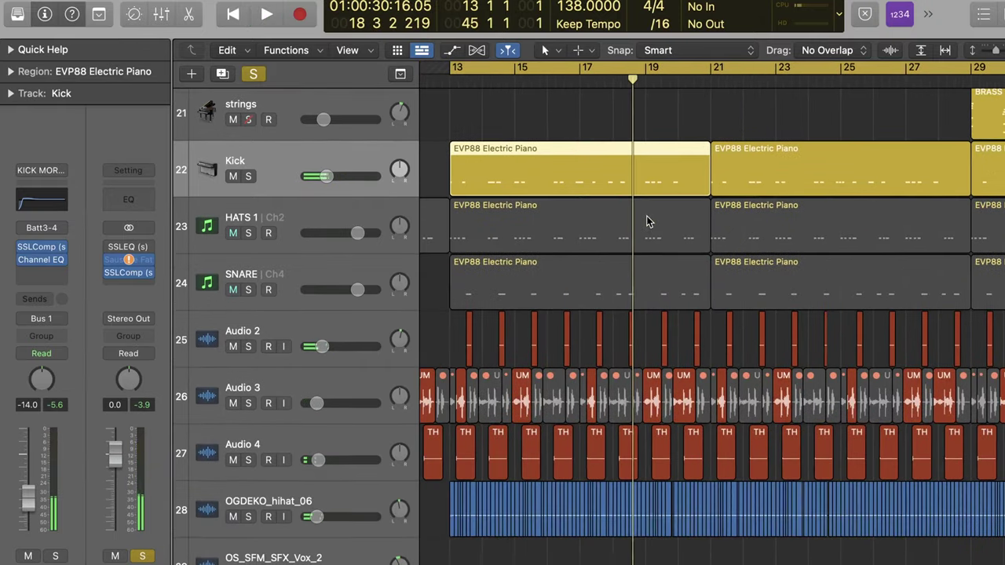
{"action": "scroll", "coordinate": [646, 222], "scroll_direction": "down", "scroll_amount": 2}
{"action": "key", "text": "super+Right"}
{"action": "key", "text": "super+Right"}
{"action": "key", "text": "super+Right"}
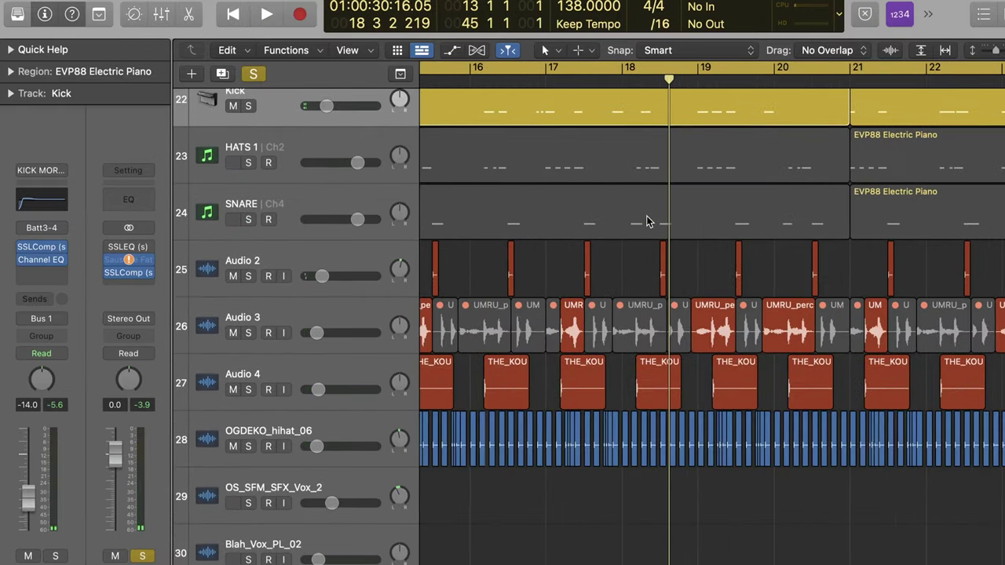
{"action": "scroll", "coordinate": [646, 221], "scroll_direction": "left", "scroll_amount": 2}
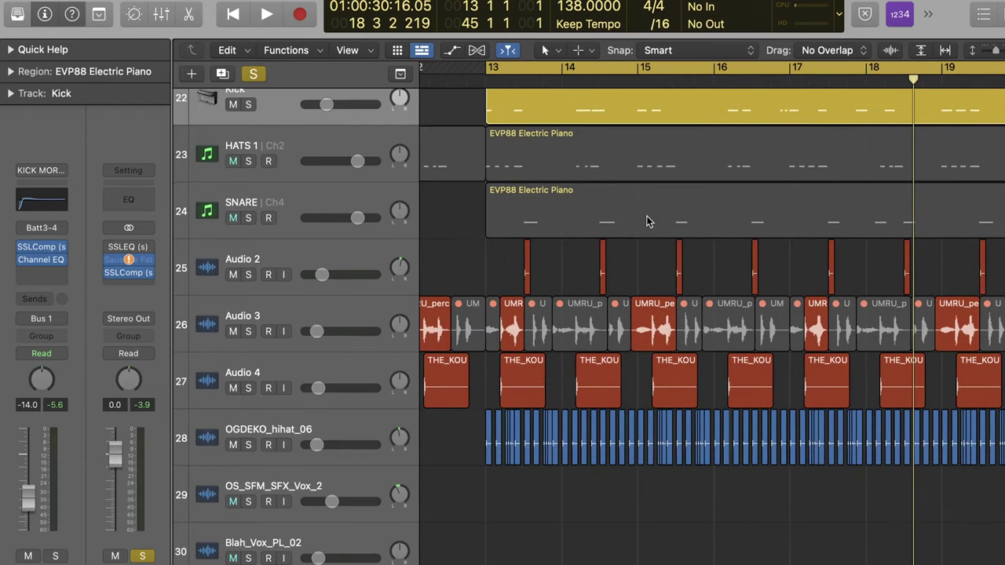
Solo the OGDEKO_hihat_06 track and play from bar 13, adding Audio 4 and Audio 2 to the solo
{"action": "left_click", "coordinate": [248, 445]}
{"action": "key", "text": "space"}
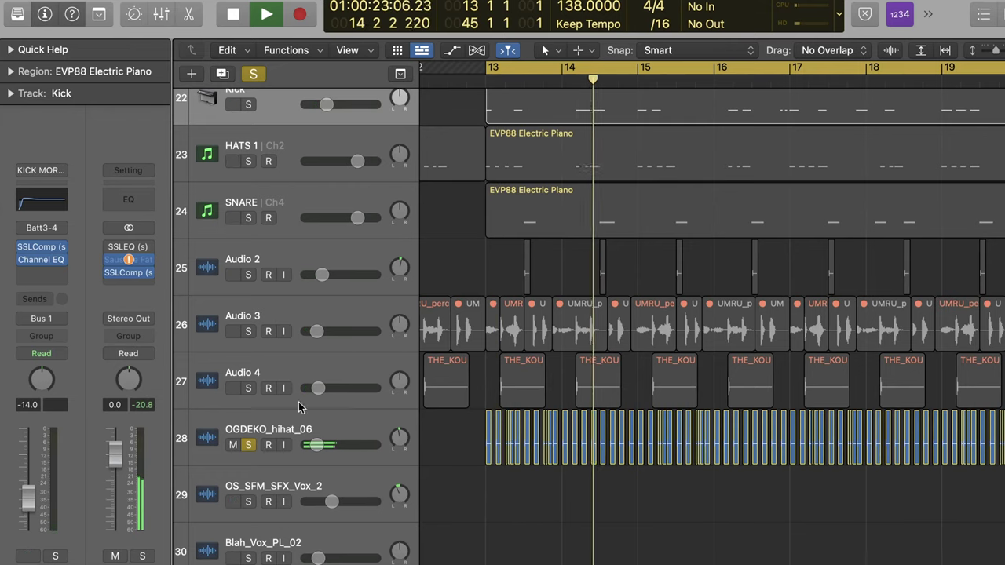
{"action": "left_click", "coordinate": [249, 389]}
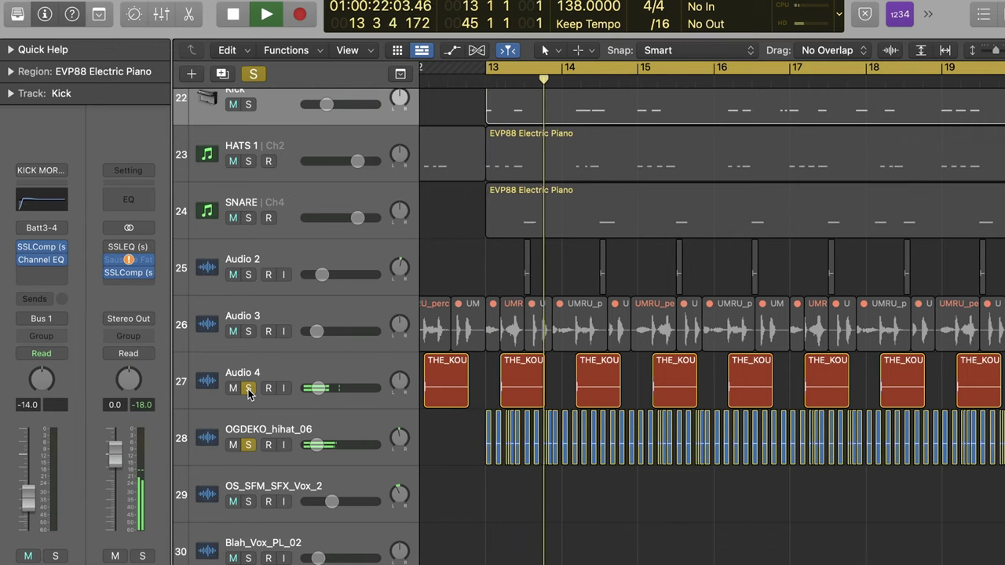
{"action": "left_click", "coordinate": [248, 276]}
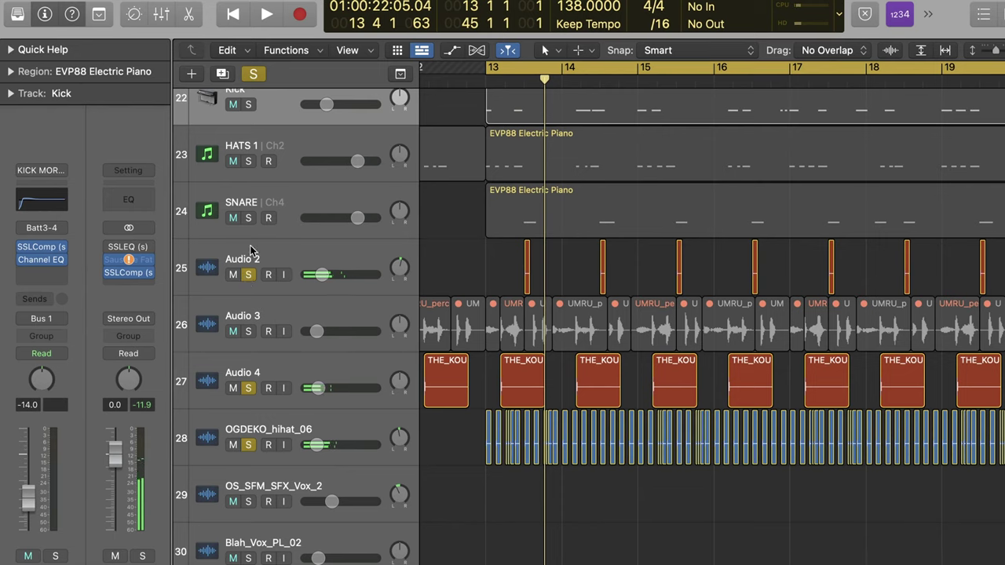
Find the four Bus 1 drum output channels right after Kick in the Mixer, solo them, and close the Mixer
{"action": "key", "text": "x"}
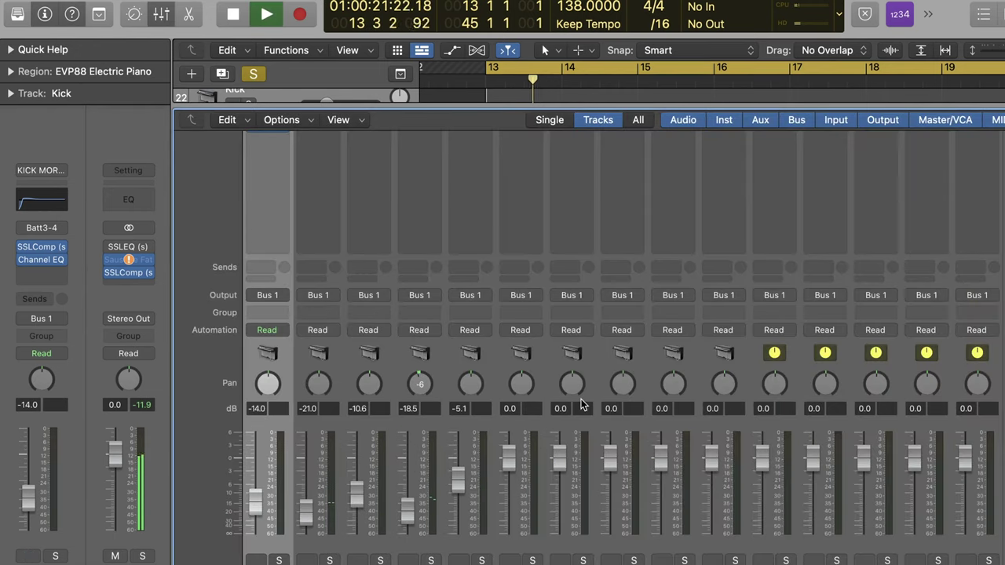
{"action": "scroll", "coordinate": [706, 424], "scroll_direction": "right", "scroll_amount": 9}
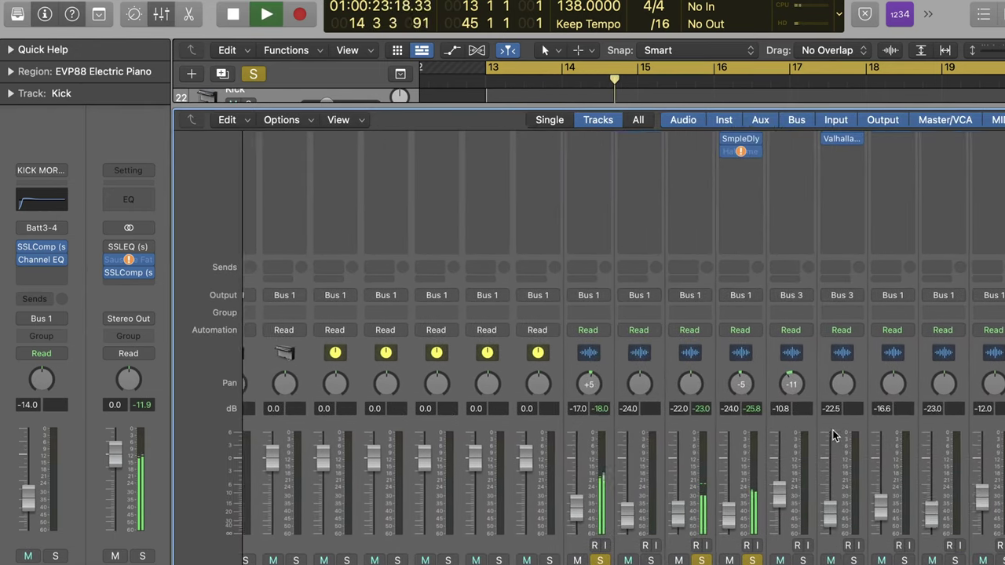
{"action": "scroll", "coordinate": [835, 436], "scroll_direction": "right", "scroll_amount": 3}
{"action": "scroll", "coordinate": [646, 504], "scroll_direction": "right", "scroll_amount": 10}
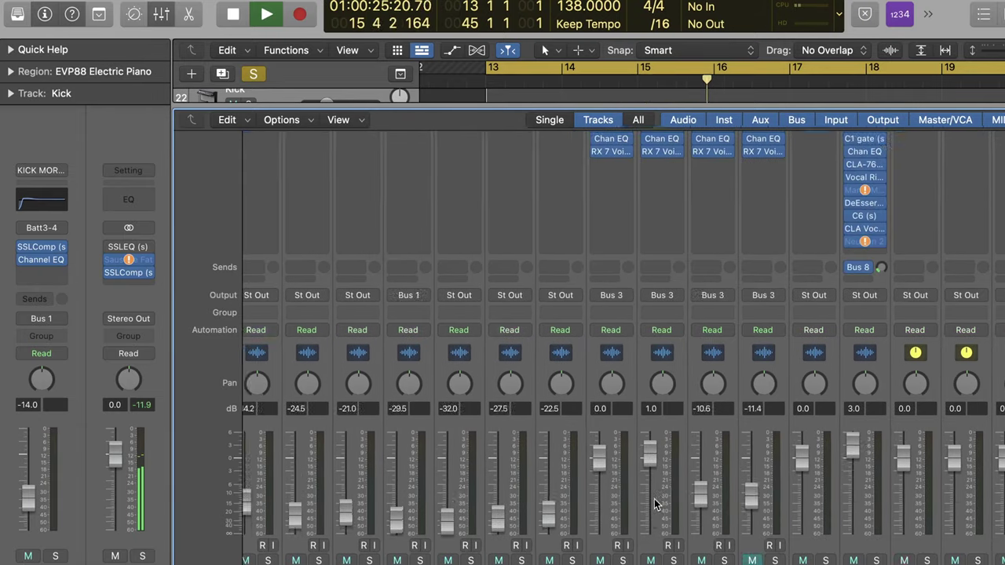
{"action": "scroll", "coordinate": [656, 504], "scroll_direction": "right", "scroll_amount": 10}
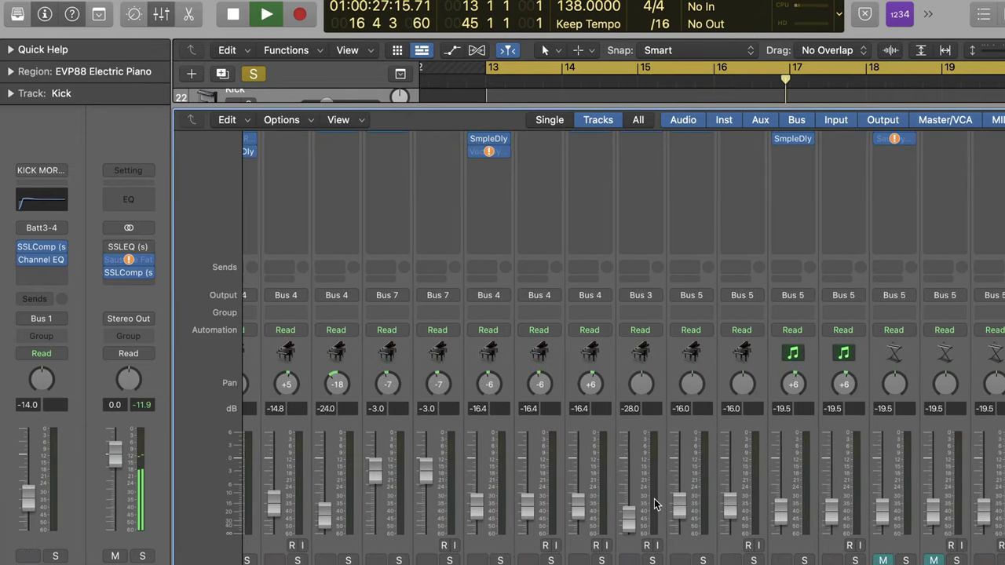
{"action": "scroll", "coordinate": [656, 504], "scroll_direction": "right", "scroll_amount": 10}
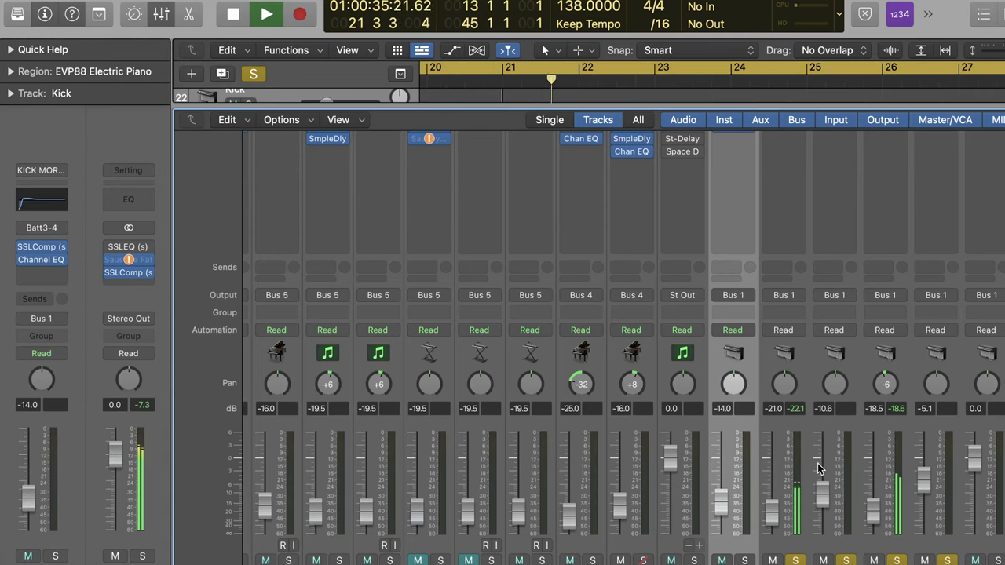
{"action": "key", "text": "x"}
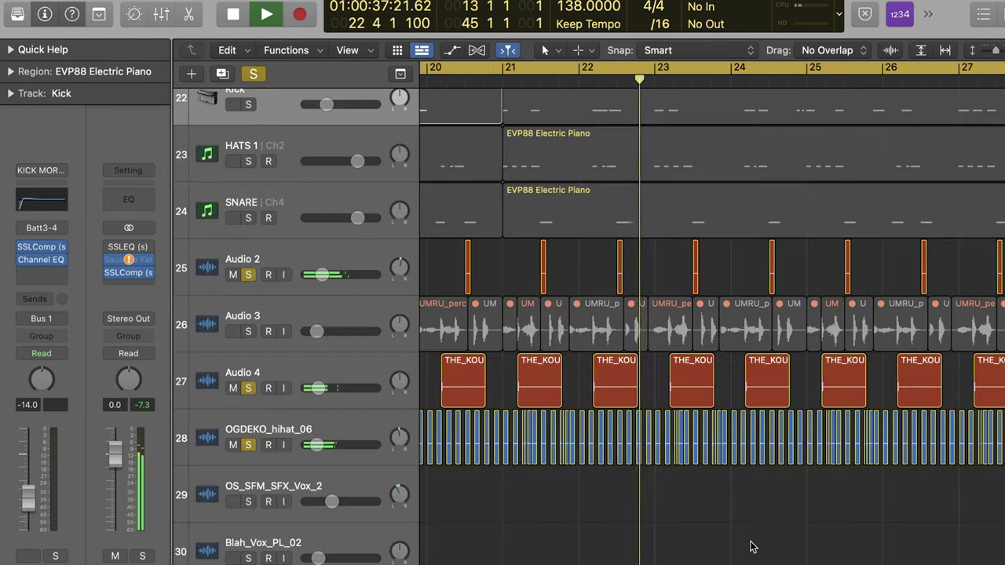
Solo the Audio 3 percussion track as well and play the combined percussion from bar 13
{"action": "key", "text": "super+Left"}
{"action": "key", "text": "super+Left"}
{"action": "key", "text": "super+Left"}
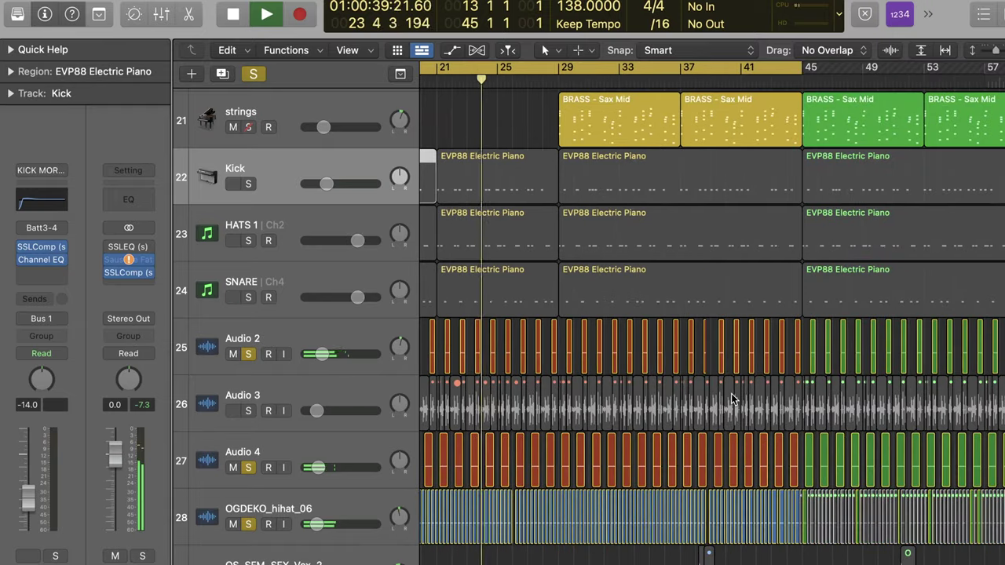
{"action": "scroll", "coordinate": [731, 393], "scroll_direction": "left", "scroll_amount": 3}
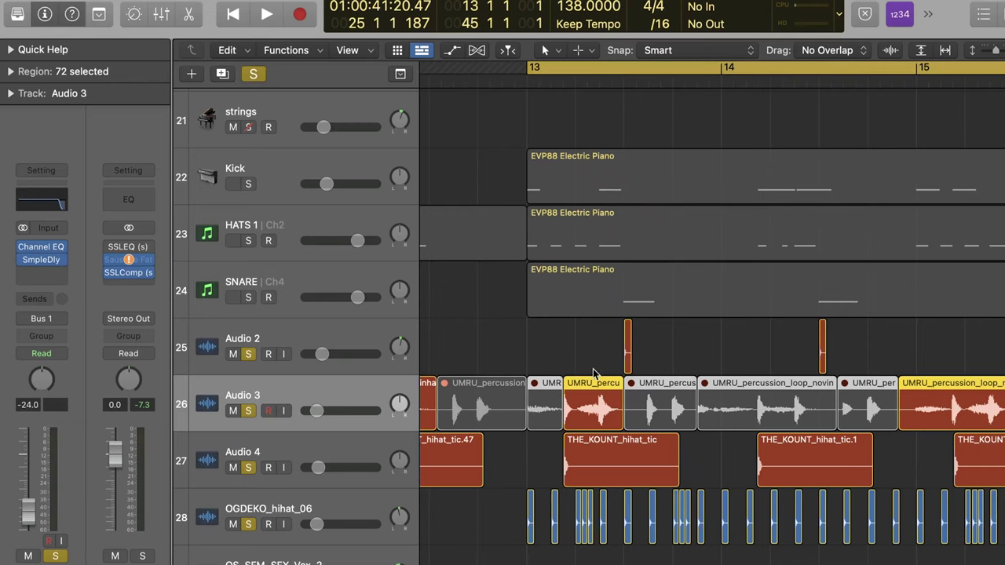
{"action": "left_click", "coordinate": [585, 363]}
{"action": "key", "text": "super+Left"}
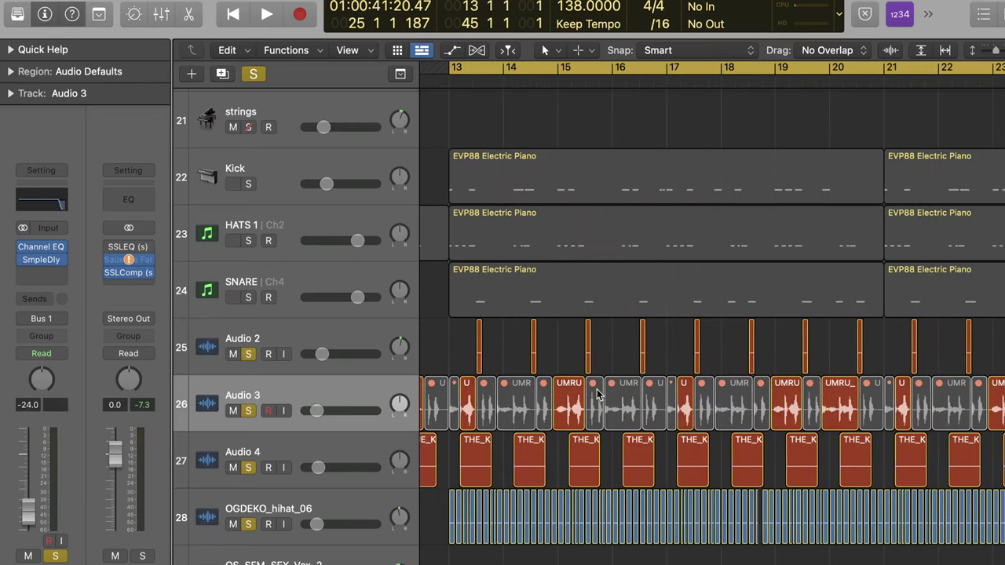
{"action": "key", "text": "space"}
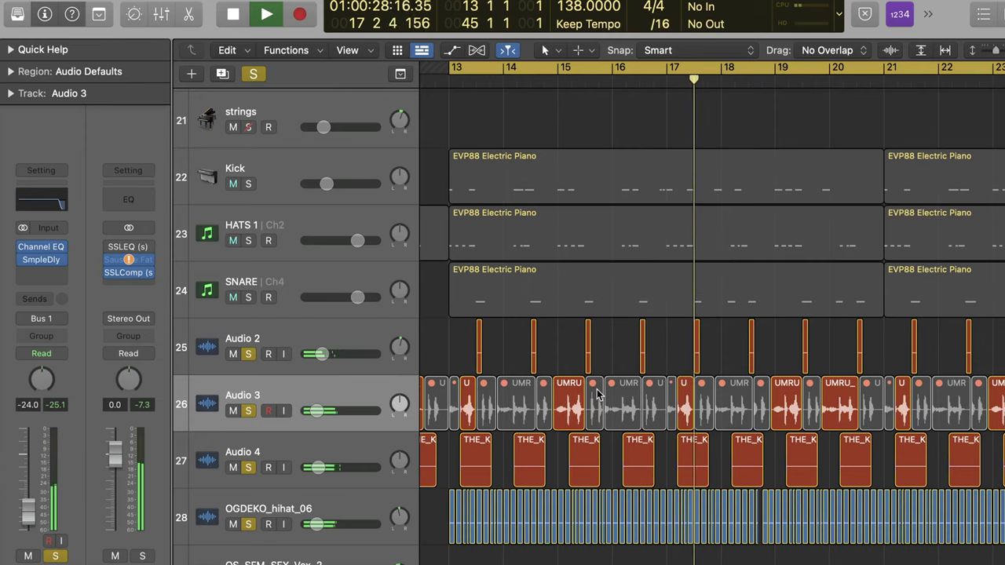
Unmute the Kick track, solo the Stereo Out channel, and play the kick together with the soloed percussion from bar 13
{"action": "scroll", "coordinate": [597, 392], "scroll_direction": "right", "scroll_amount": 2}
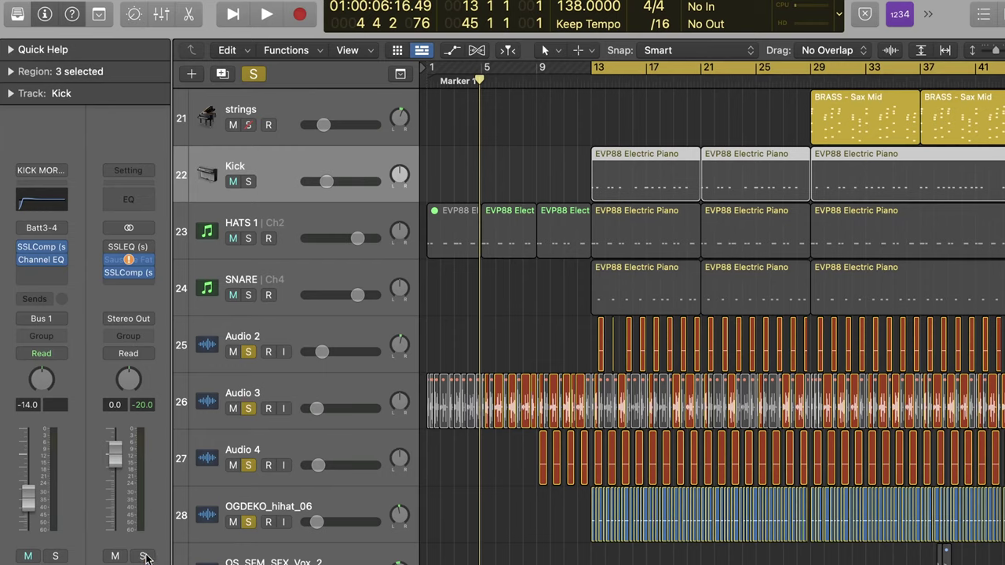
{"action": "left_click", "coordinate": [144, 556]}
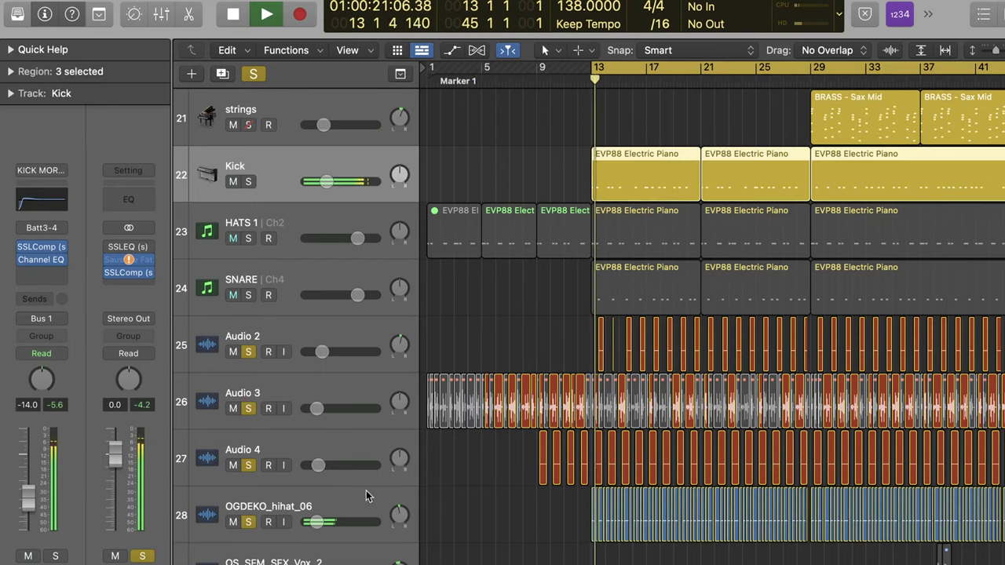
Add the guitar, vx, ITS STRANGE, PIANO, KEYS 1 and PIANO WAV tracks to the solo and play the combination from bar 13
{"action": "left_click_drag", "start_coordinate": [999, 52], "coordinate": [253, 171]}
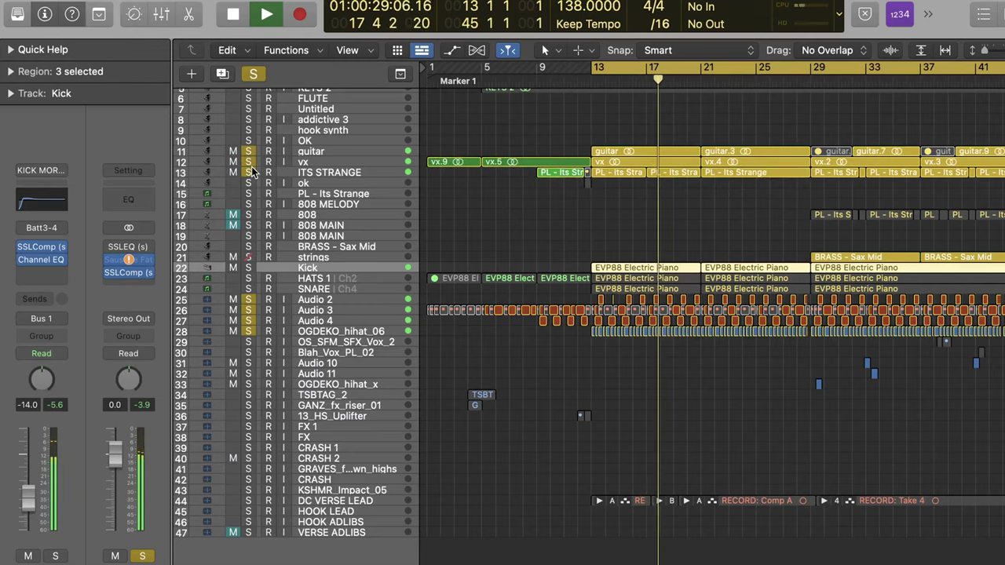
{"action": "key", "text": "space"}
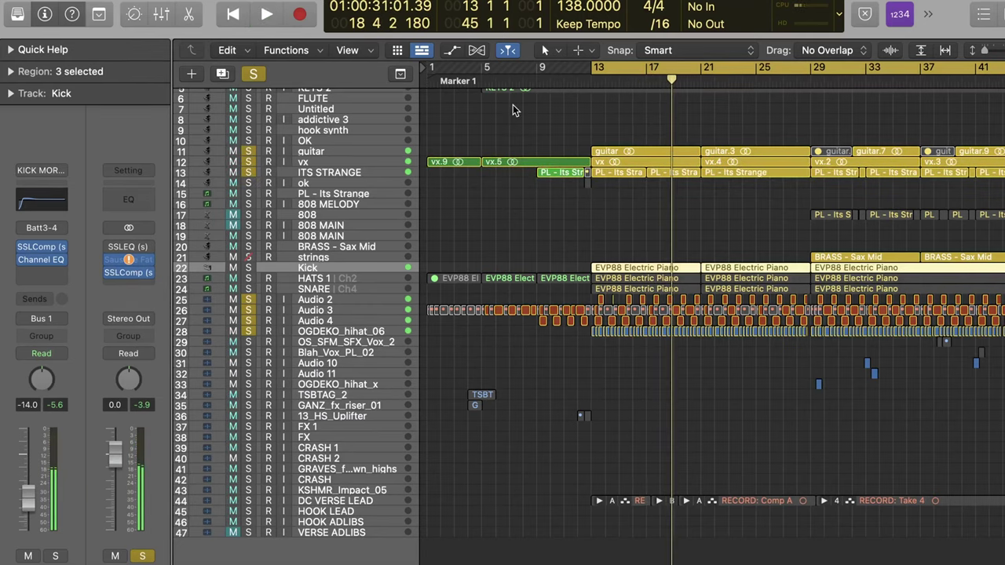
{"action": "scroll", "coordinate": [353, 122], "scroll_direction": "up", "scroll_amount": 3}
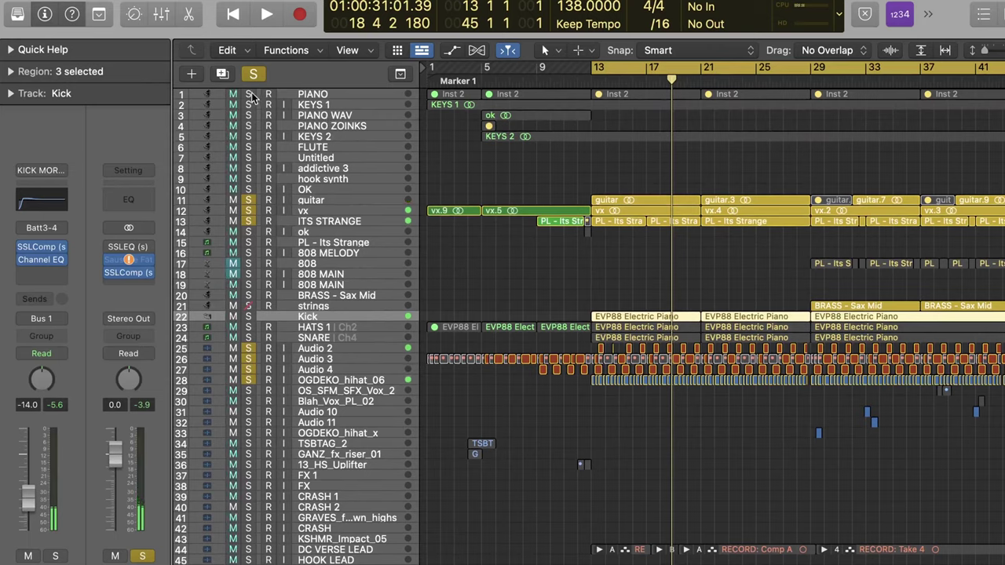
{"action": "left_click", "coordinate": [248, 94]}
{"action": "key", "text": "space"}
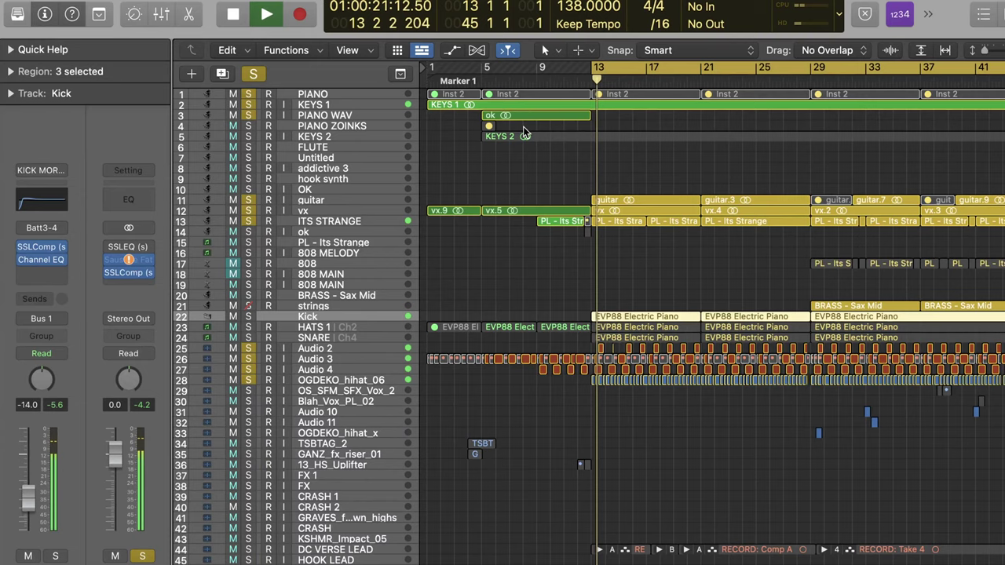
{"action": "key", "text": "super+Left"}
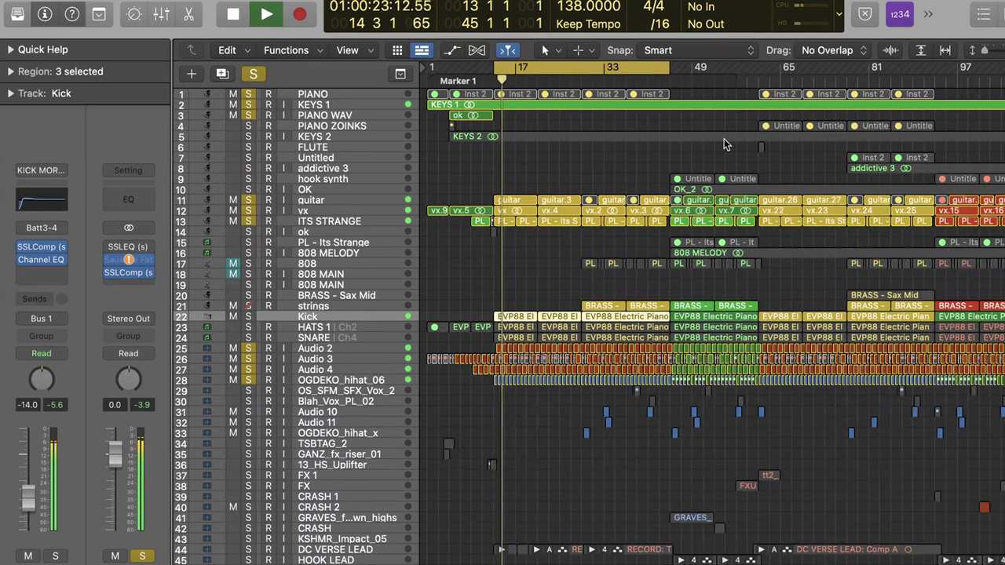